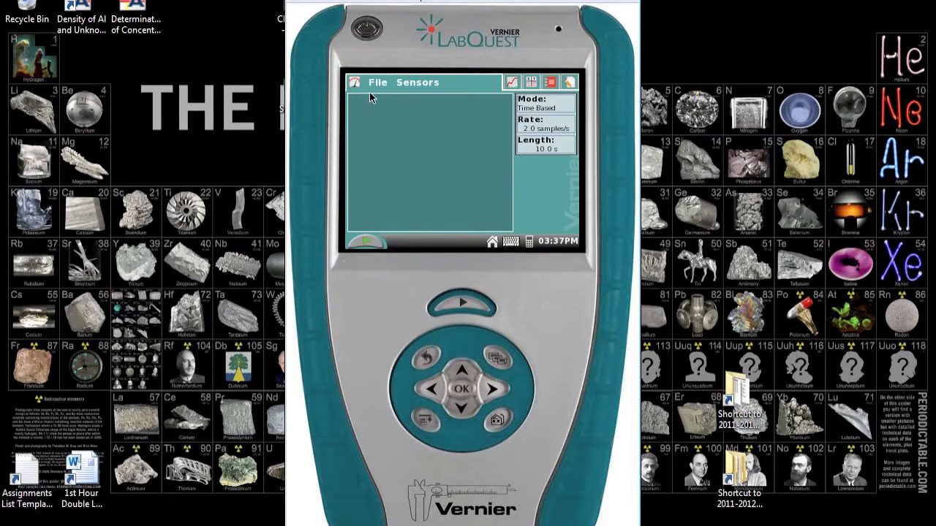
- Start an export of the data on the LabQuest
left_click(378, 85)
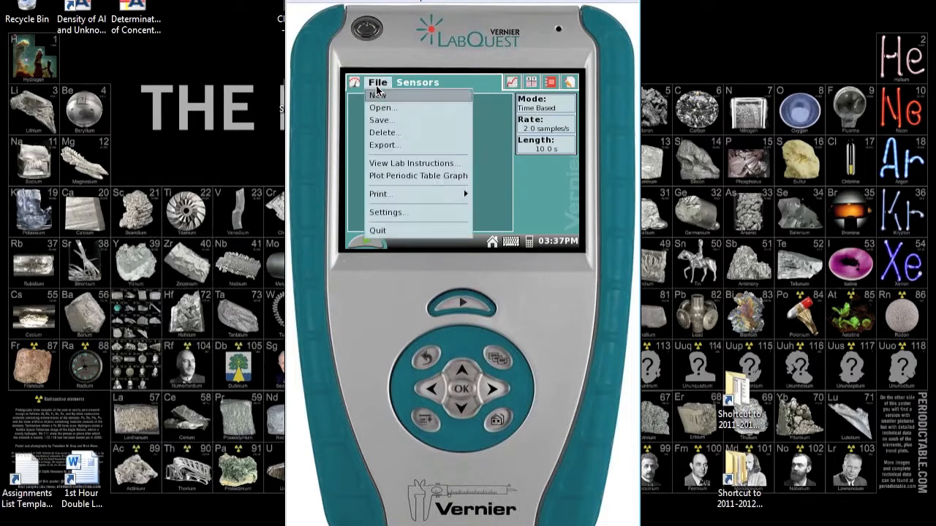
left_click(399, 147)
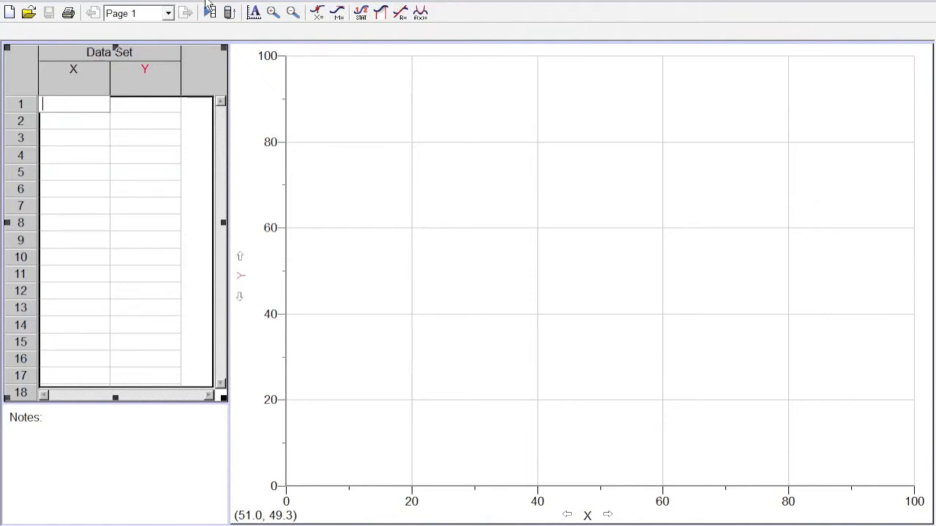
- Switch to Logger Pro and import the text file Cooling Curve Data from the Downloads folder
left_click(19, 4)
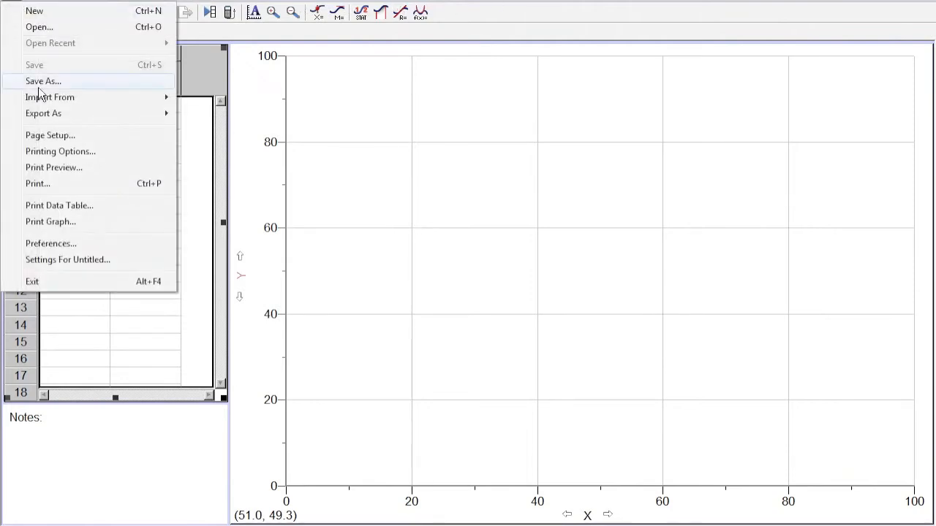
mouse_move(48, 97)
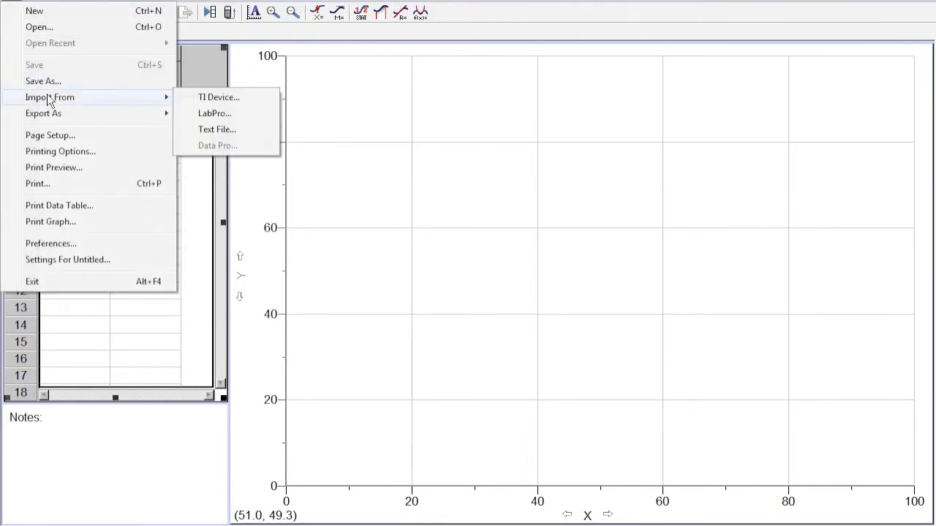
left_click(221, 128)
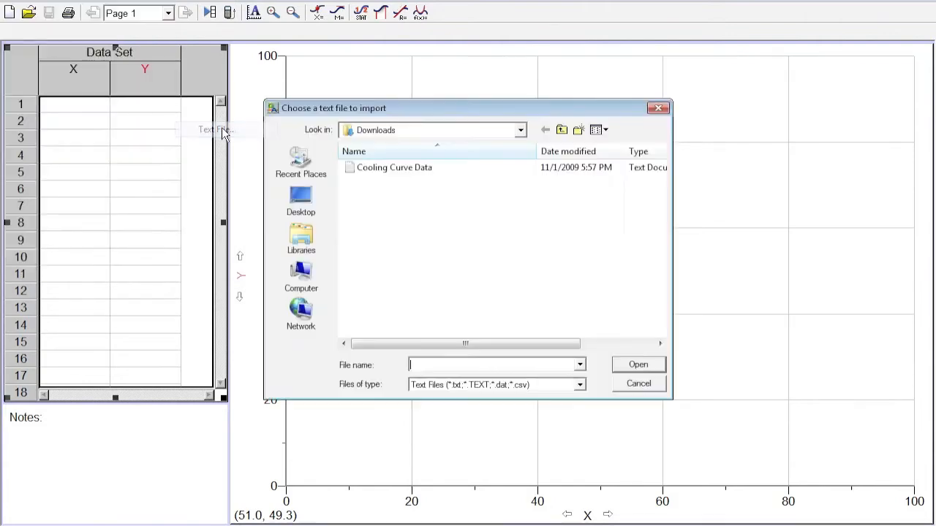
left_click(410, 173)
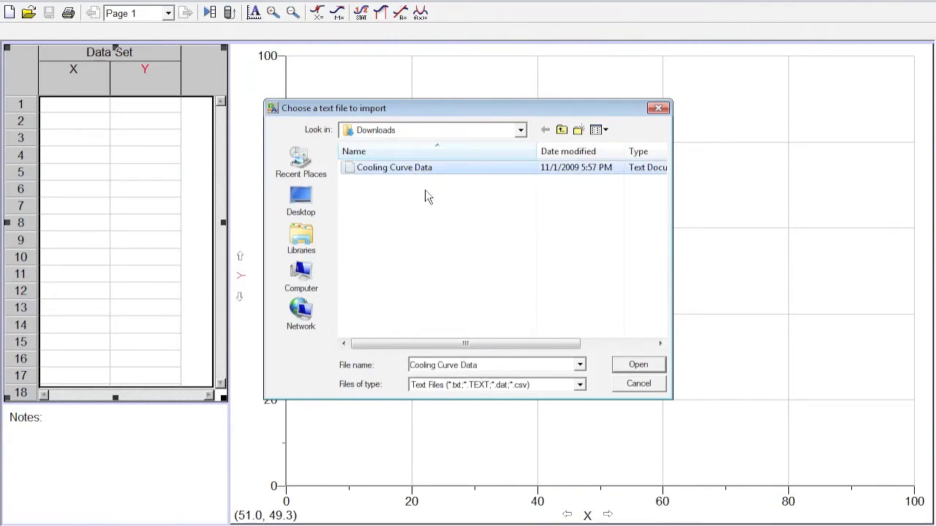
left_click(637, 365)
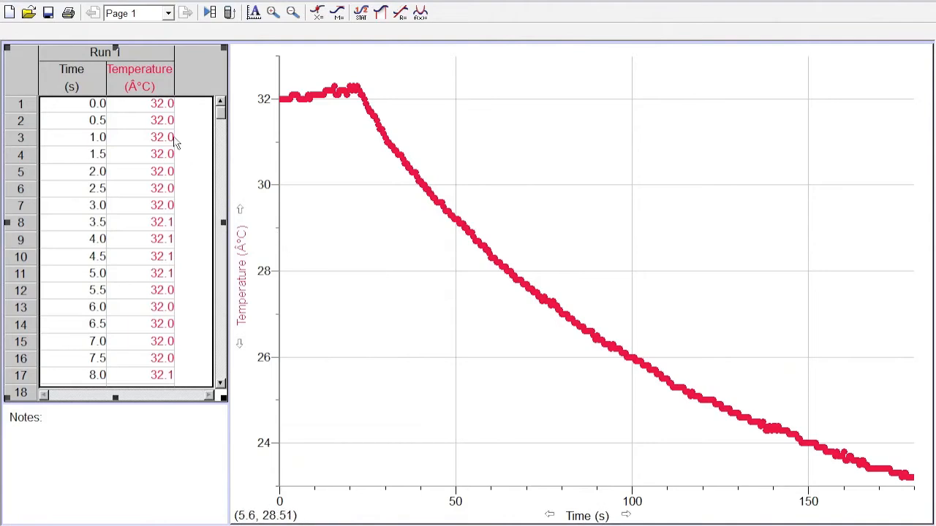
- Correct the Temperature column's units to °C by removing the stray character before the degree sign
double_click(136, 94)
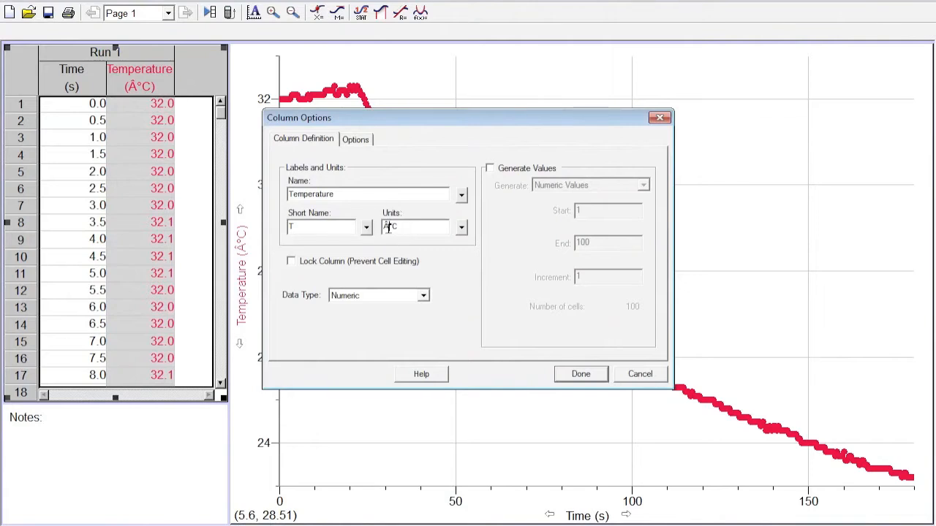
left_click(390, 227)
key("BackSpace")
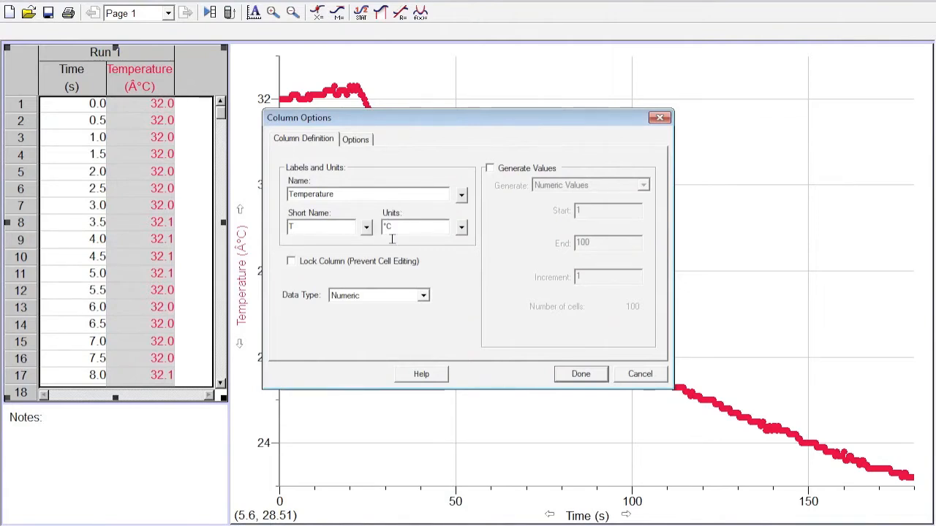
left_click(578, 374)
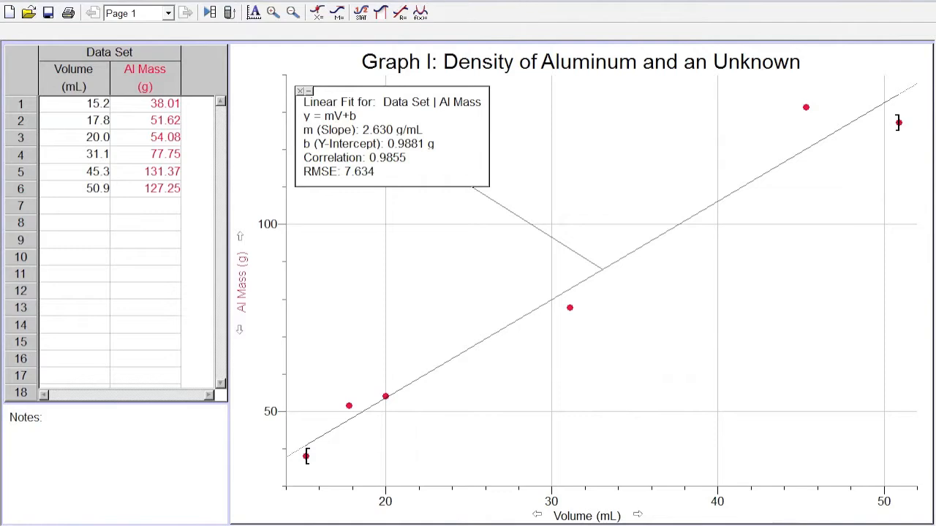
- Add a new data set to the aluminum density data table
left_click(63, 3)
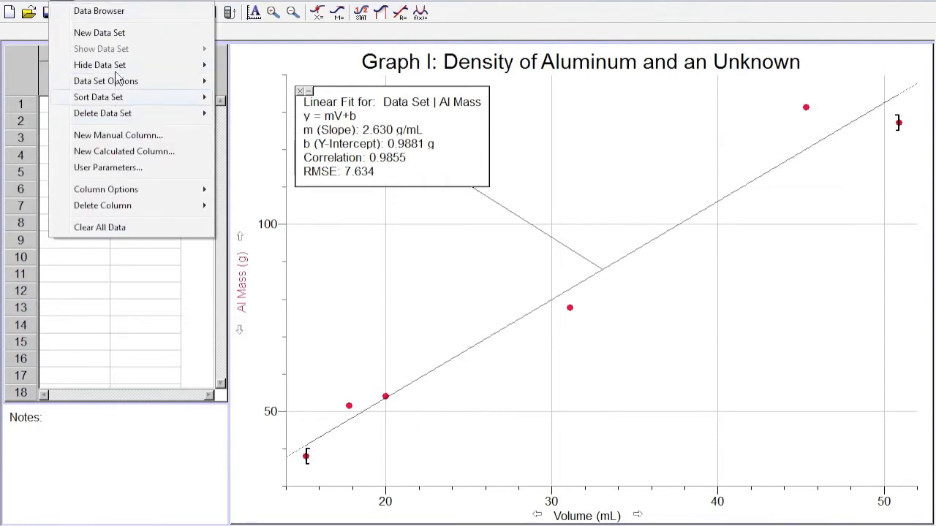
left_click(115, 38)
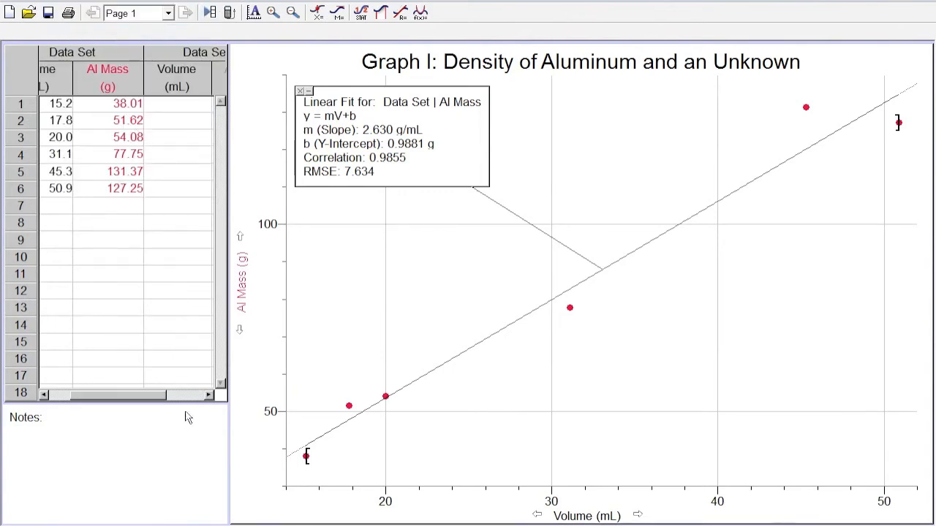
left_click(209, 395)
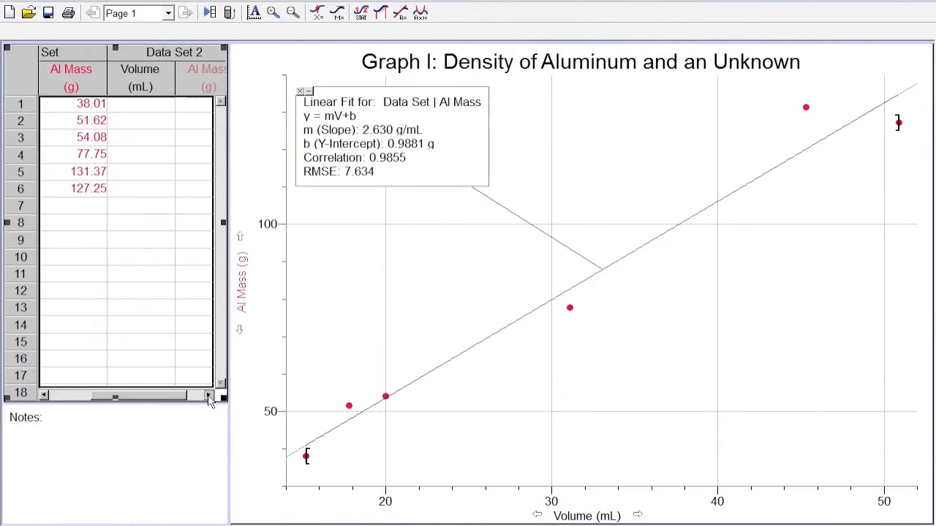
left_click(198, 398)
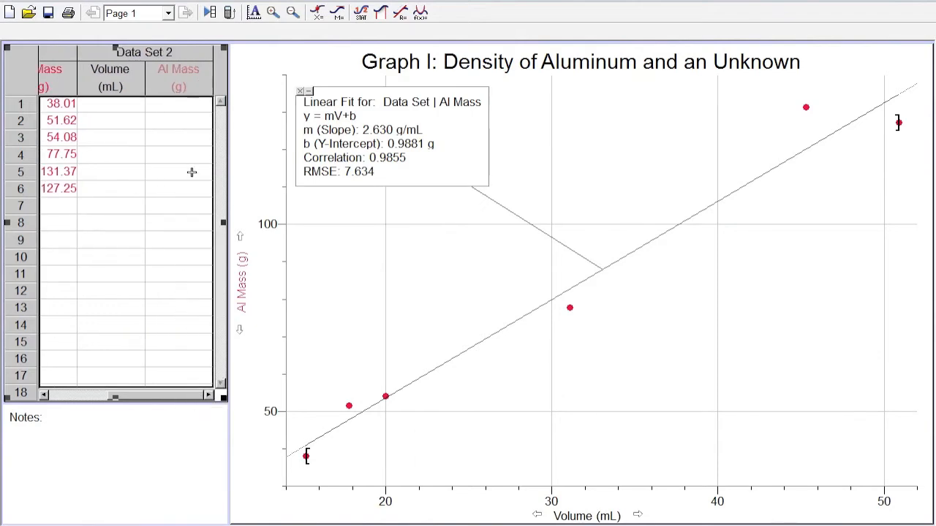
- Rename the second data set's Al Mass column as Unknown Mass, with the short name Unknown M
double_click(183, 76)
left_click(338, 194)
left_click_drag(338, 194, 222, 195)
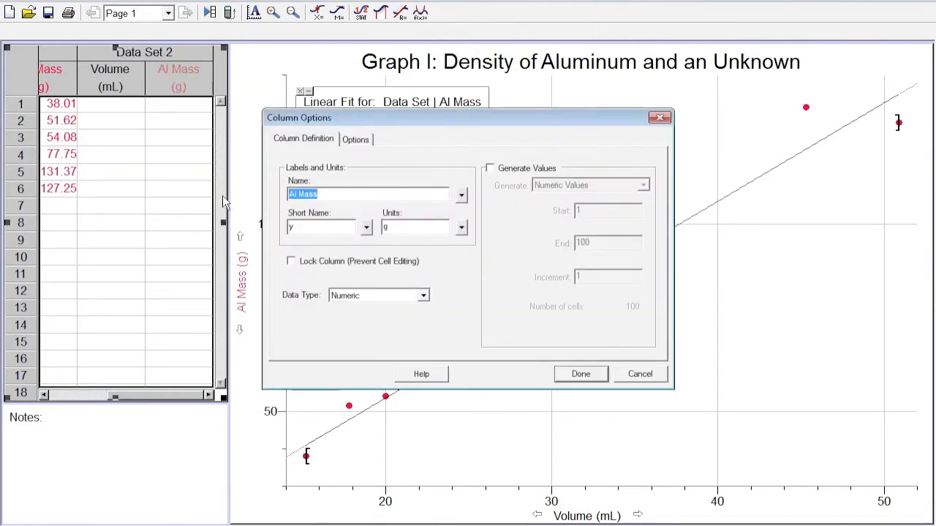
type("U")
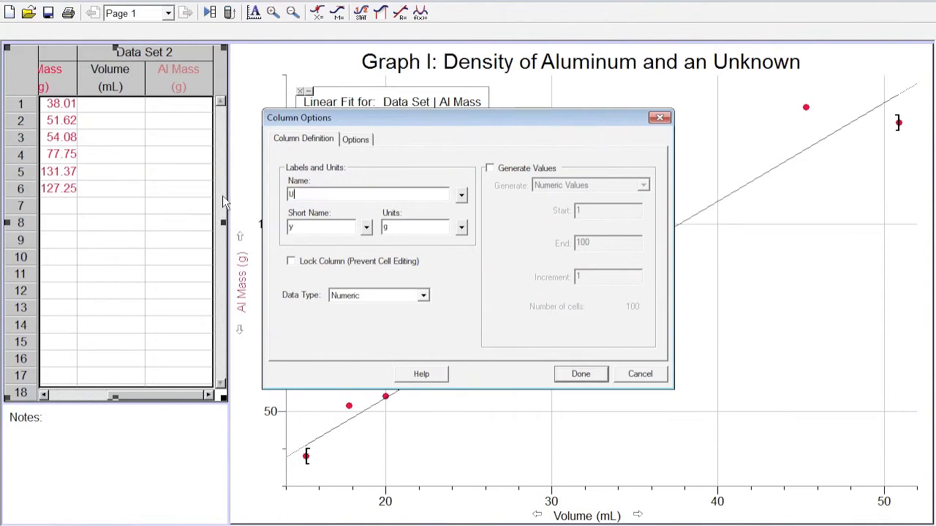
type("nknown Mass")
double_click(291, 227)
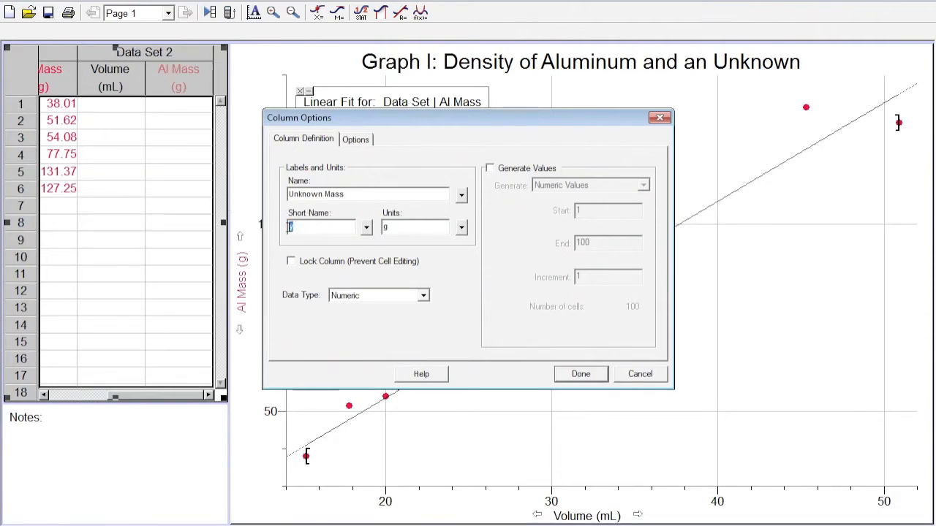
type("Unknown M")
key("Tab")
left_click(574, 374)
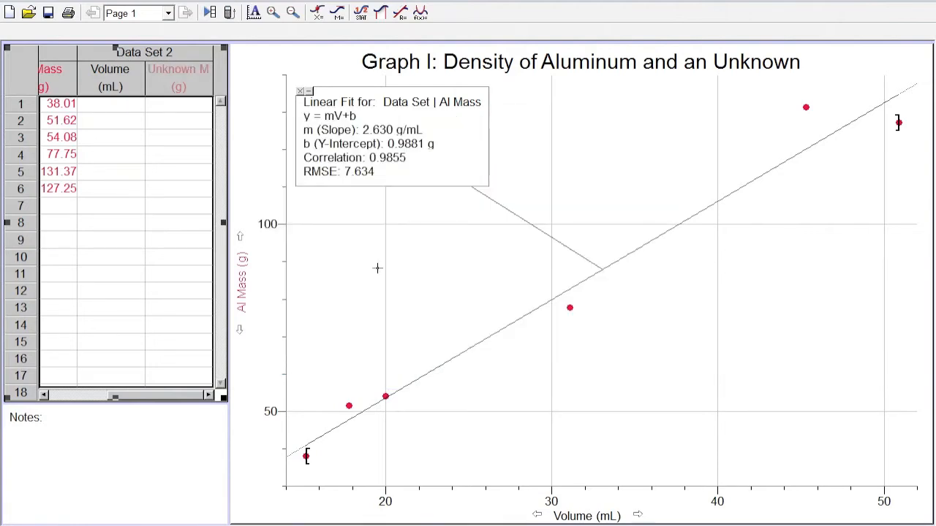
- Fill Data Set 2 with volume and unknown mass pairs: 18.0 and 4.64, 30.0 and 12.44, 45.0 and 19.50
left_click(136, 110)
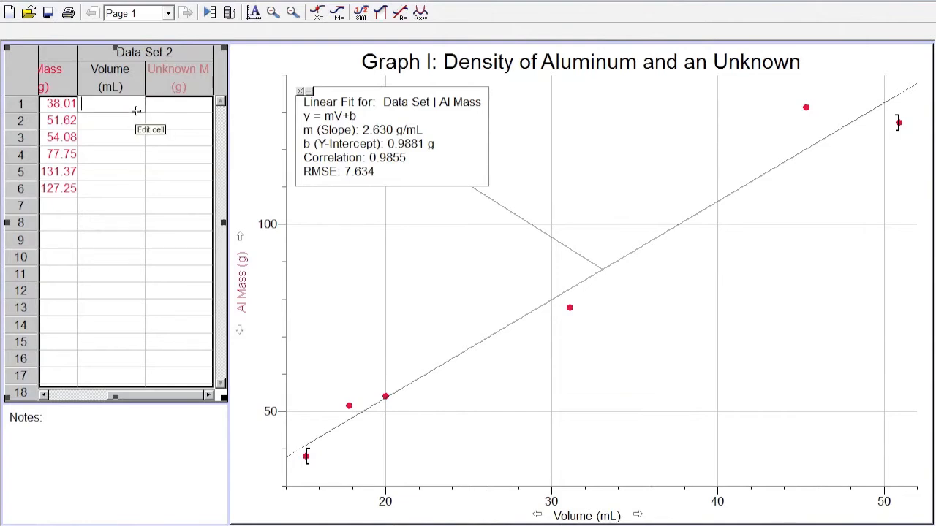
type("18.0")
key("Tab")
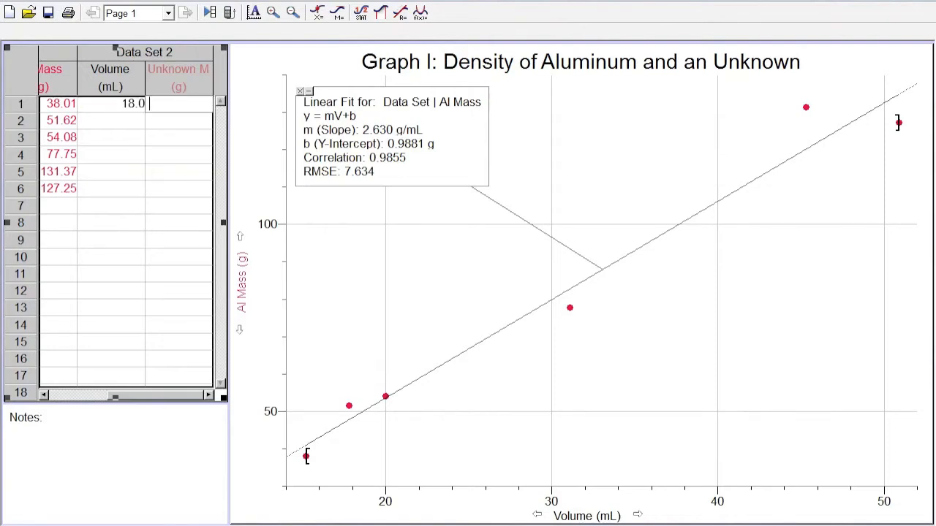
type("4.64")
key("Return")
key("Left")
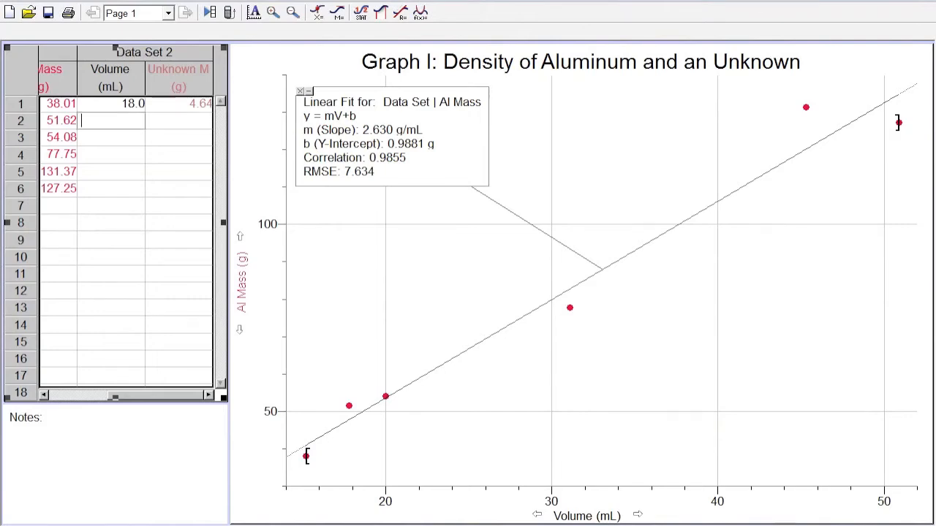
type("20")
key("BackSpace")
key("BackSpace")
type("30.")
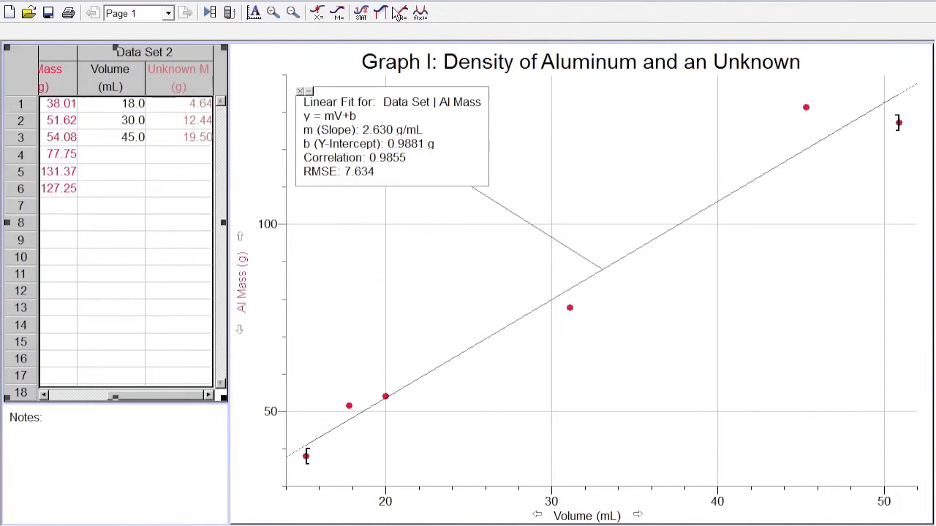
- Plot Unknown Mass on the graph's y-axis alongside Al Mass and label the axis Mass (g)
left_click_drag(182, 70, 462, 295)
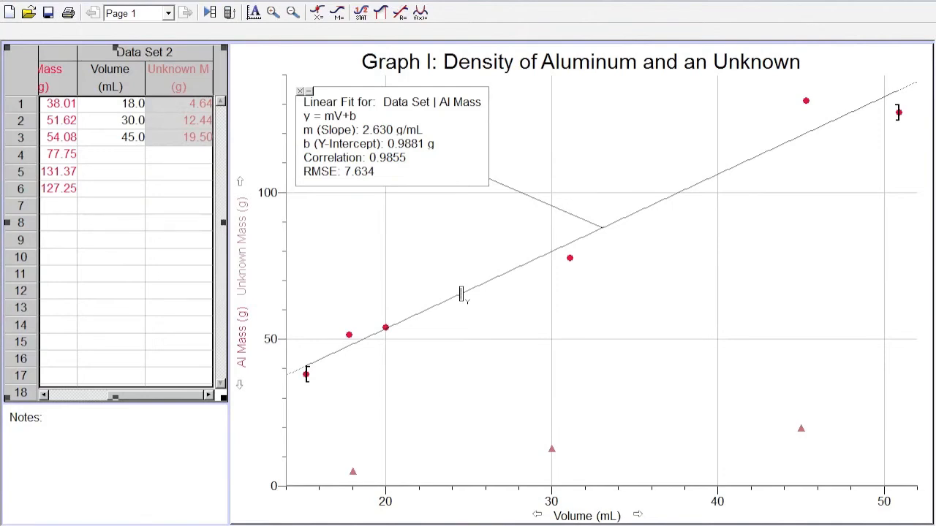
left_click(244, 284)
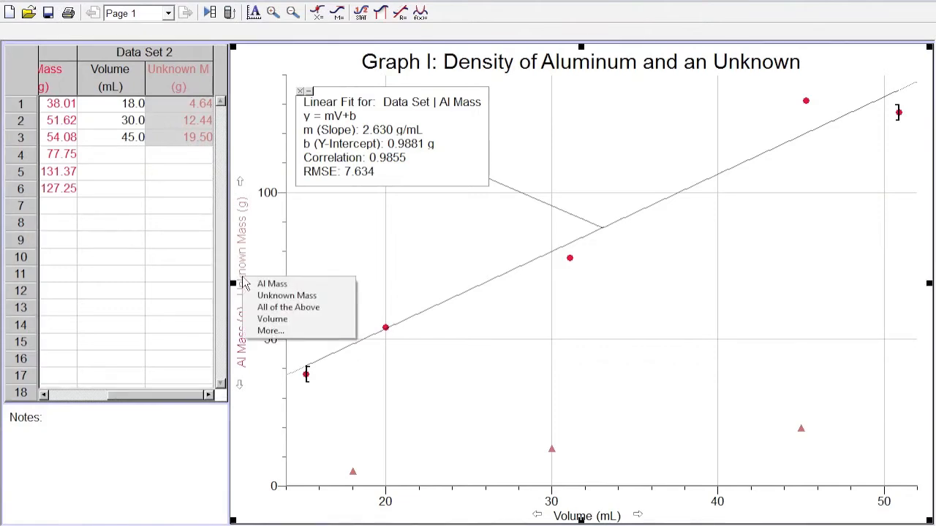
left_click(270, 333)
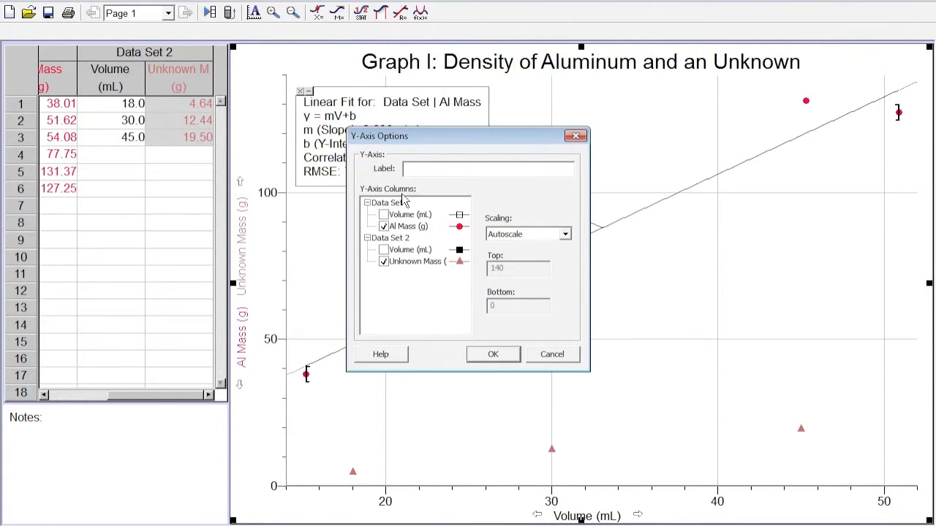
type("Mass (g)")
left_click(491, 354)
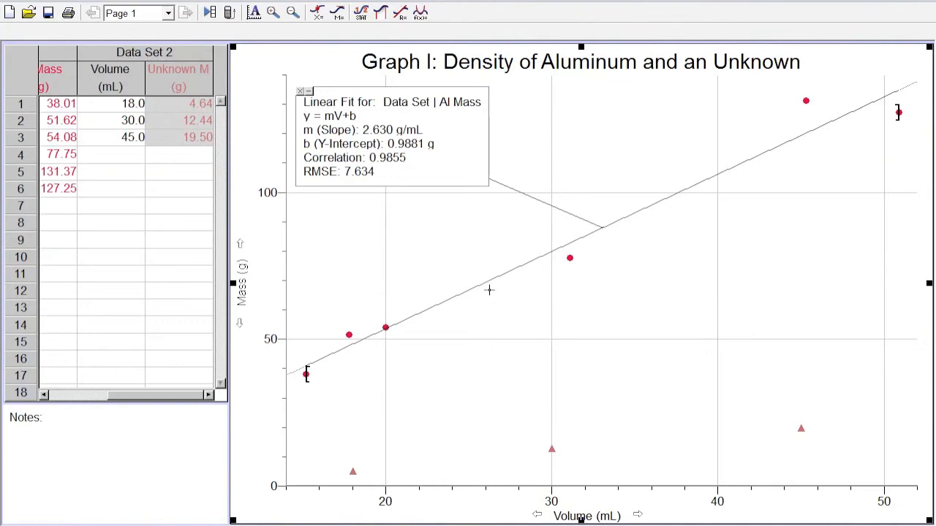
- Add a linear fit to the Data Set 2 Unknown Mass points and move its results box just above that line
left_click(402, 13)
left_click(354, 232)
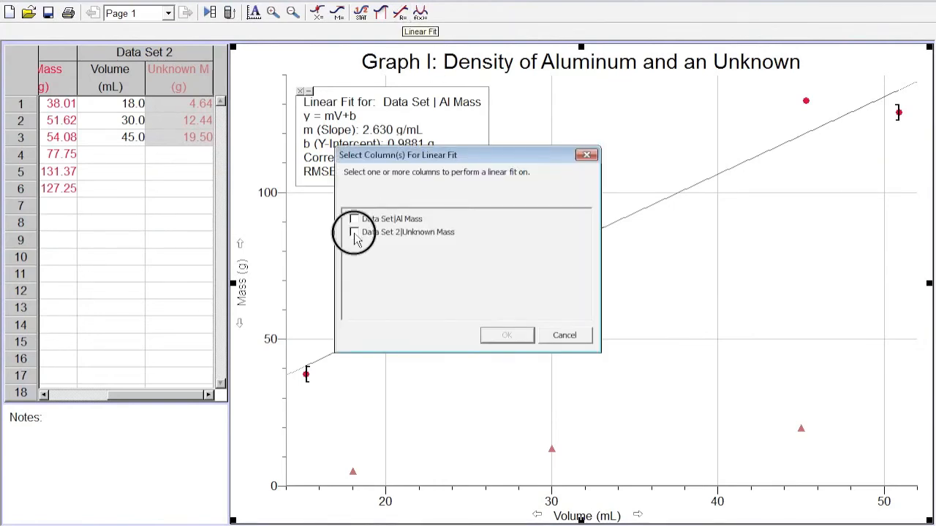
left_click(508, 336)
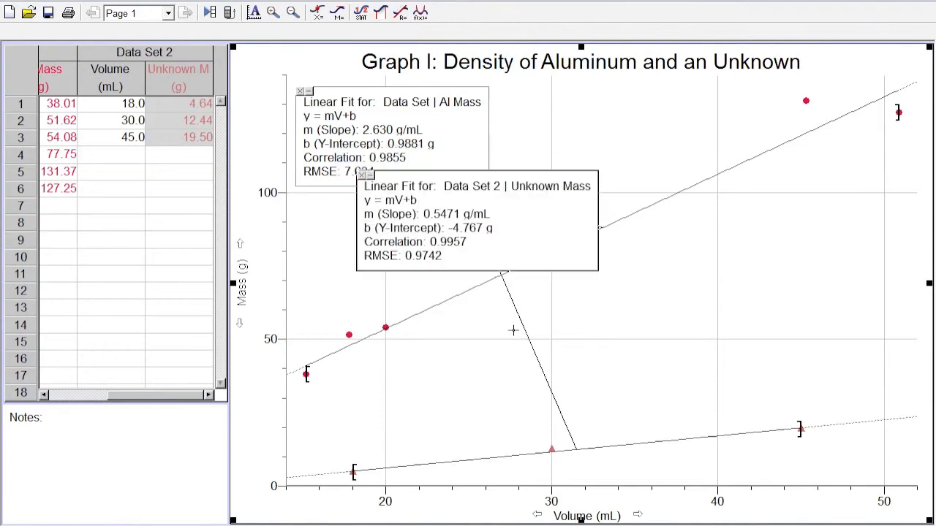
left_click_drag(553, 230, 879, 351)
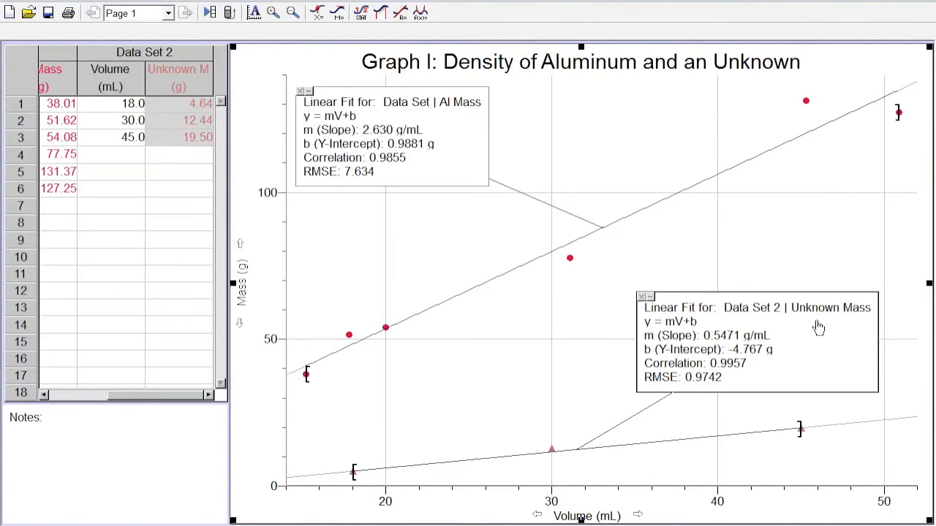
- Turn on the legend in the density graph's options
double_click(692, 260)
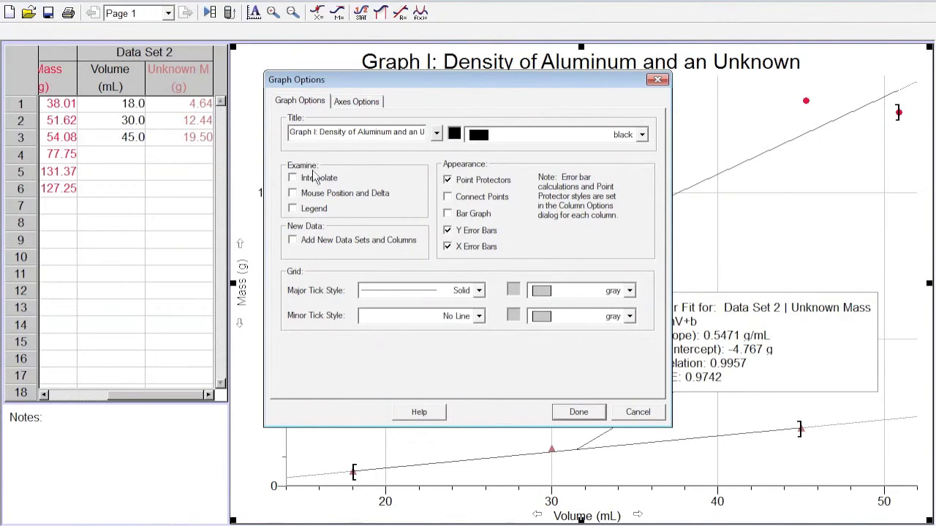
left_click(293, 209)
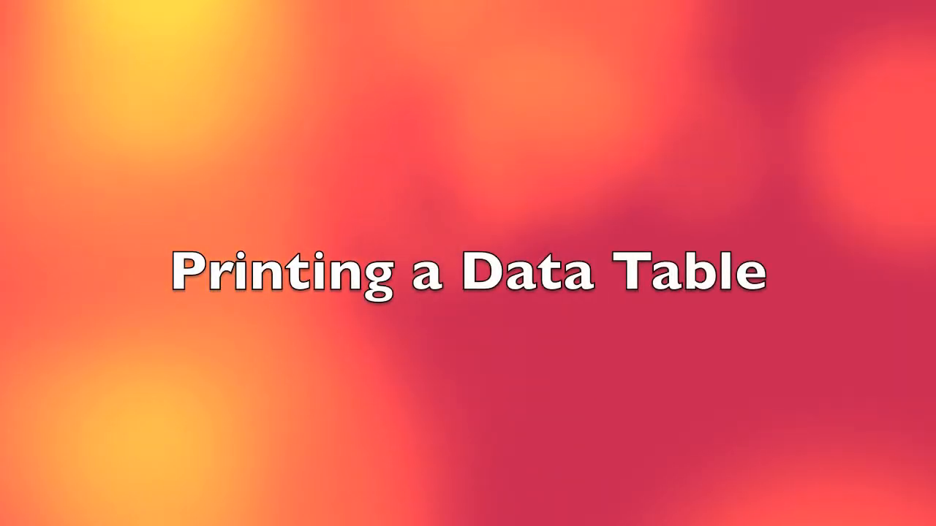
left_click(578, 413)
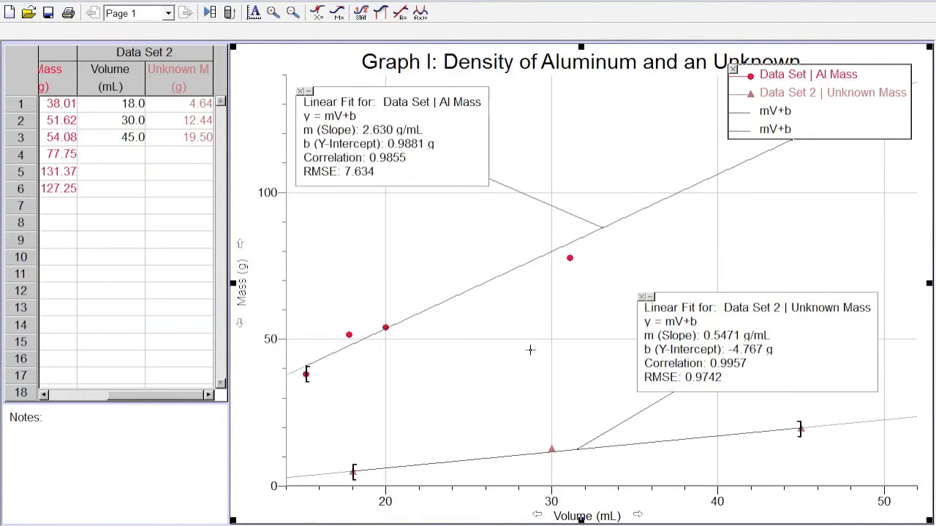
- Print the data table with a footer showing the name and date, and black grid lines
left_click(13, 4)
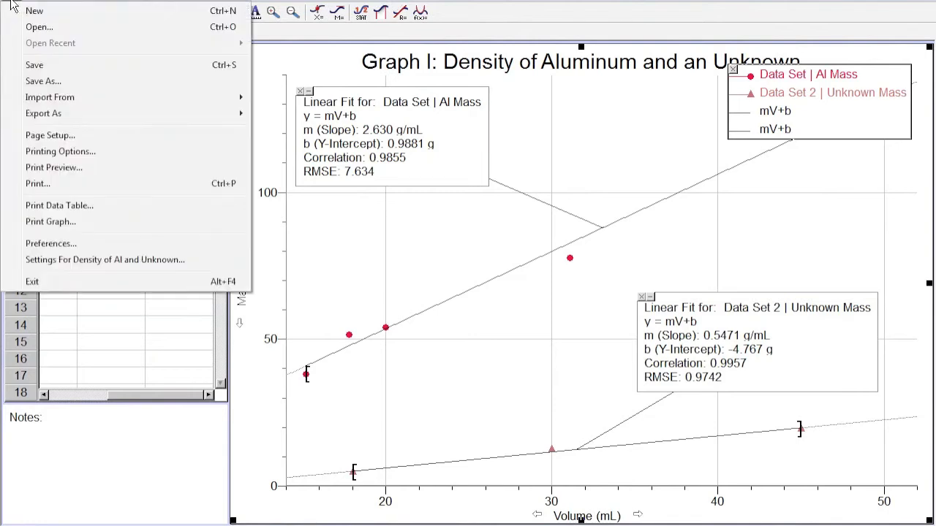
left_click(82, 206)
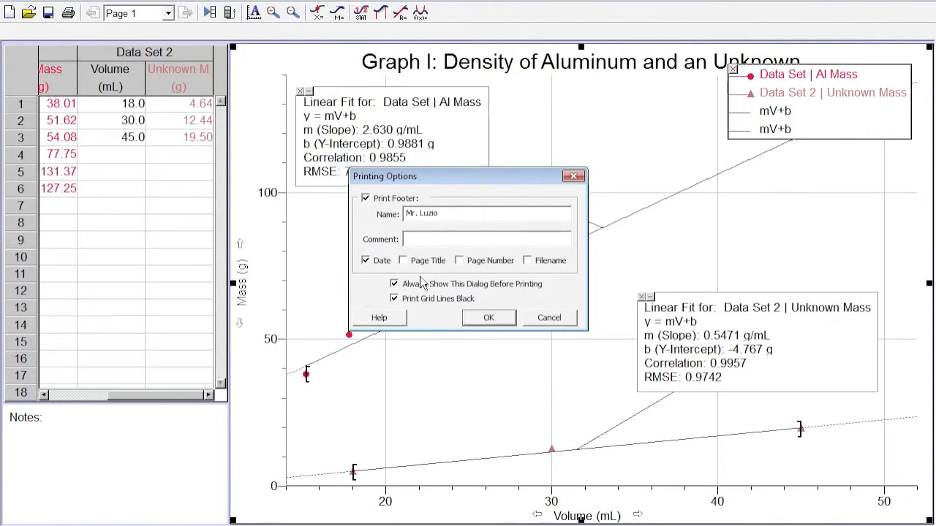
left_click(493, 322)
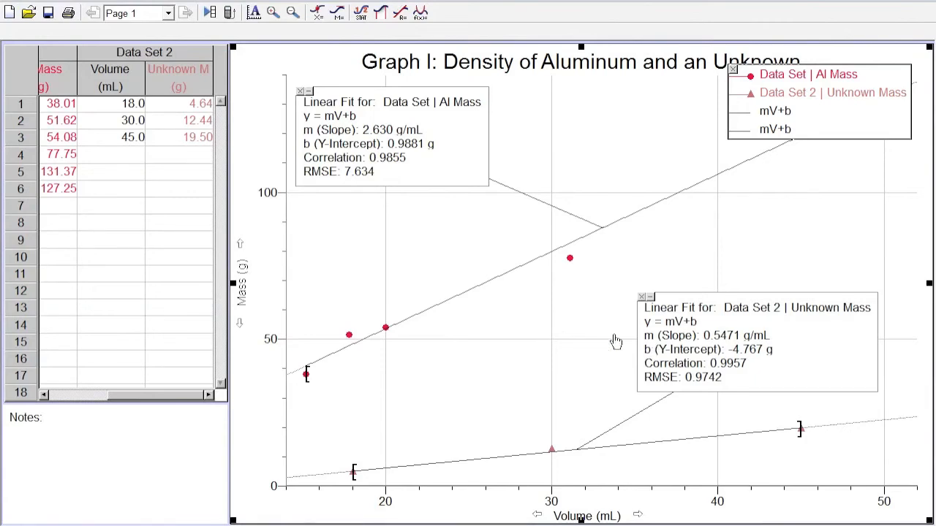
- Turn on the right y-axis in the density graph's axes options and clear the left y-axis label
double_click(563, 315)
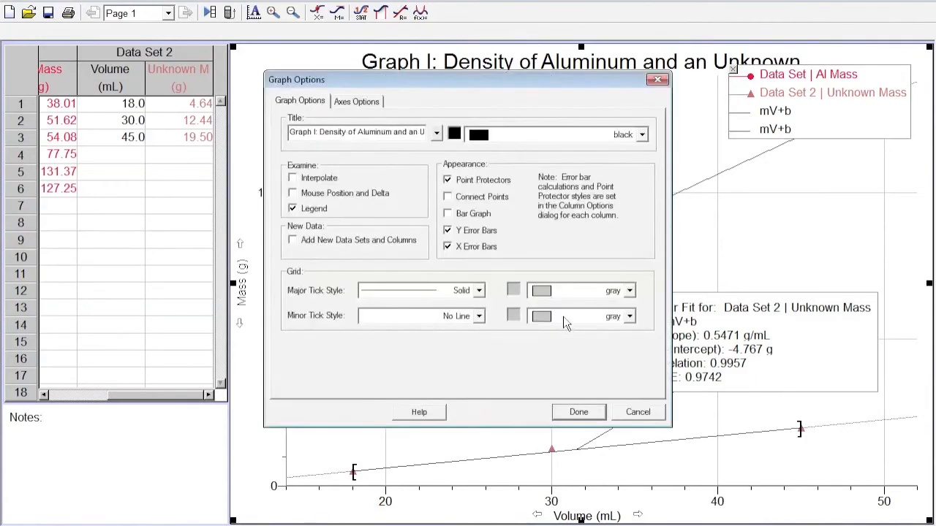
left_click(363, 103)
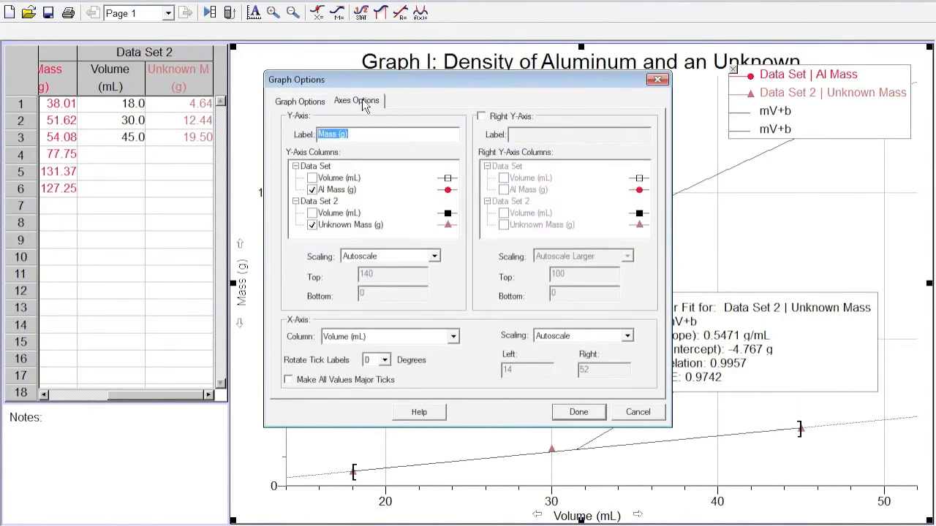
left_click(482, 117)
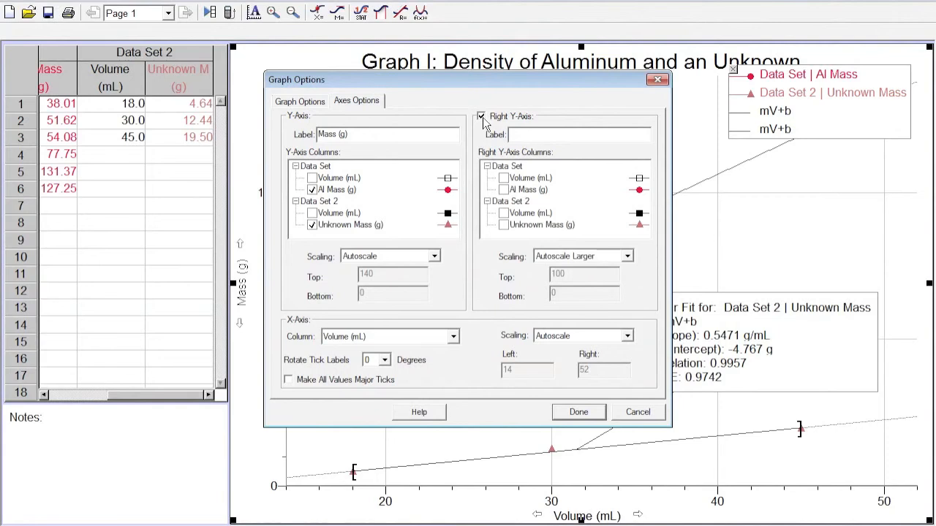
left_click(411, 138)
left_click_drag(411, 139, 268, 137)
key("BackSpace")
- Plot Data Set 2's Unknown Mass on the right y-axis instead of the left, and move the legend below its fit results box
left_click(313, 226)
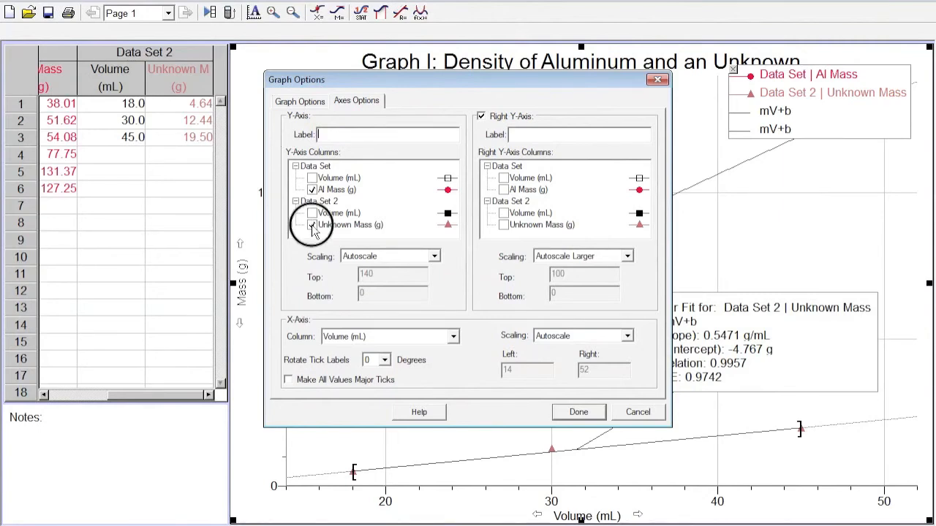
left_click(506, 228)
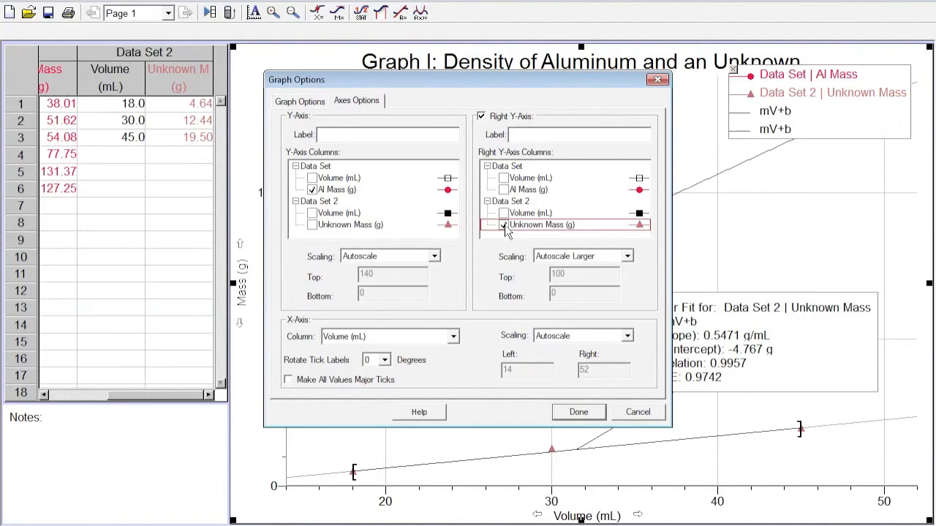
left_click(578, 412)
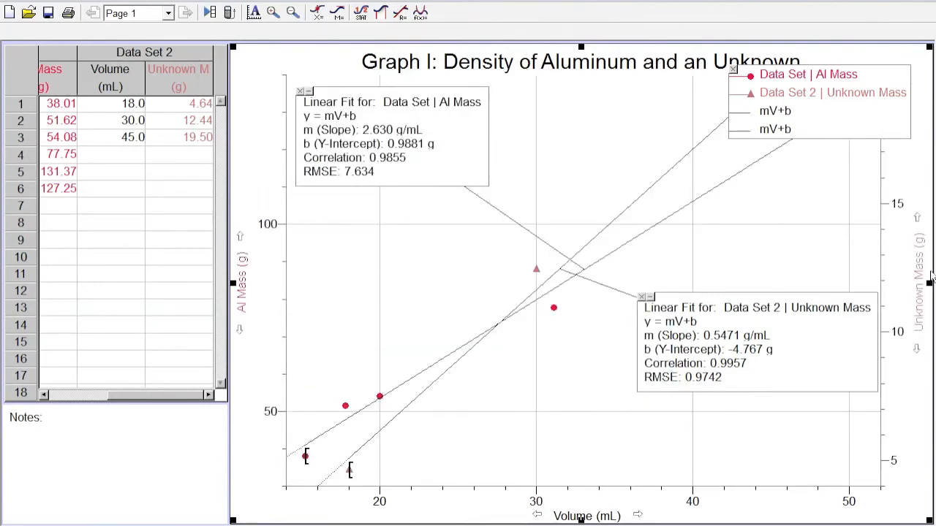
left_click_drag(841, 113, 808, 446)
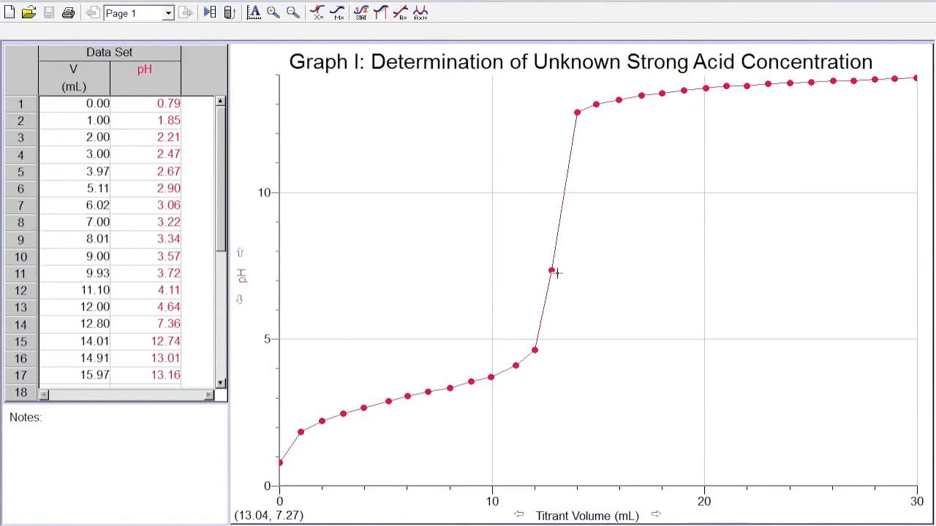
- Start a new calculated column in the titration data named Second Derivative, with the short name second derv
left_click(71, 3)
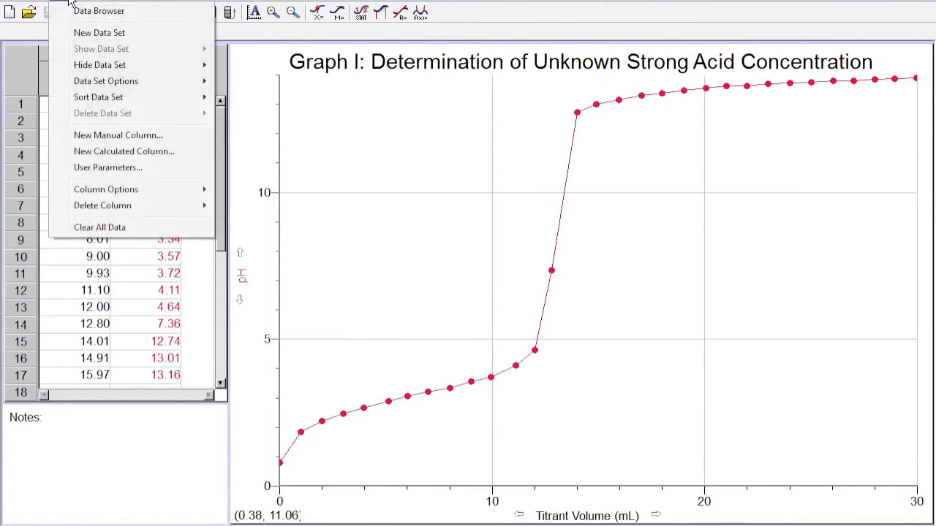
left_click(135, 154)
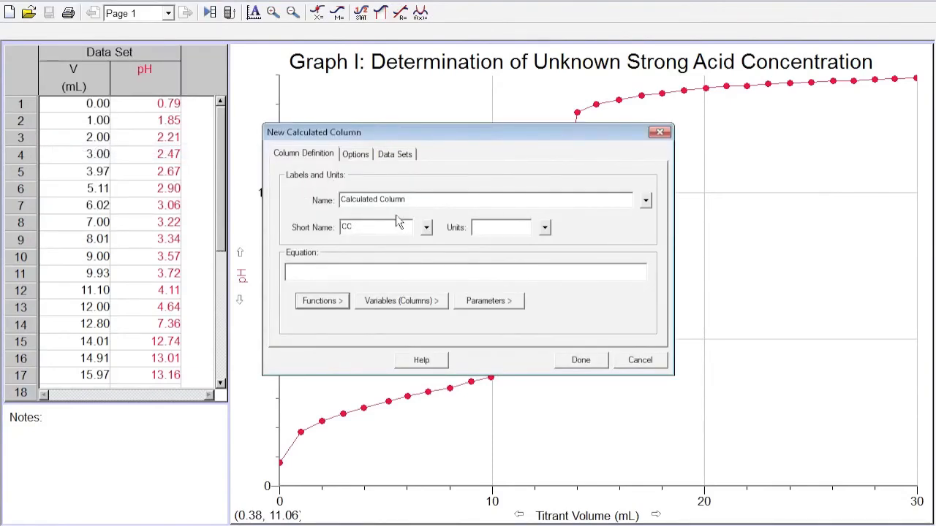
left_click_drag(408, 199, 307, 205)
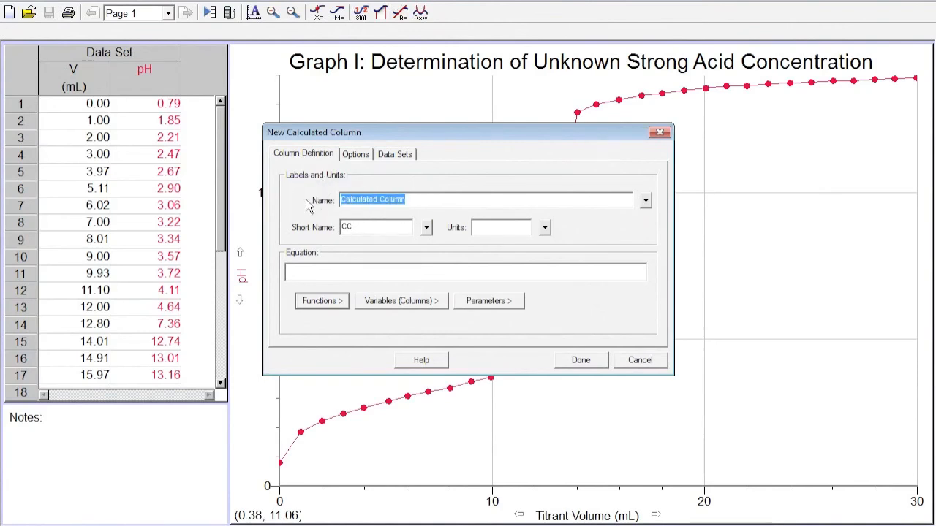
type("Second")
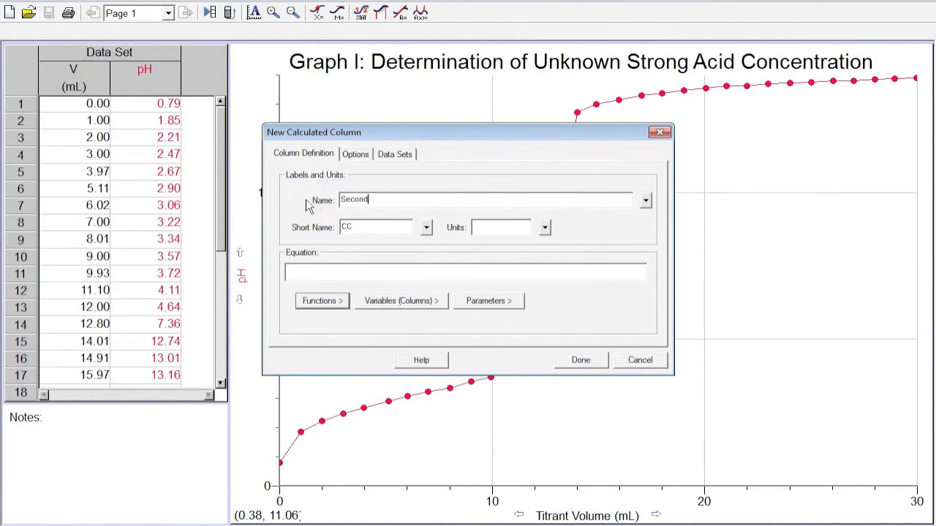
type(" Derivative")
key("Tab")
type("second derv")
key("Tab")
key("Tab")
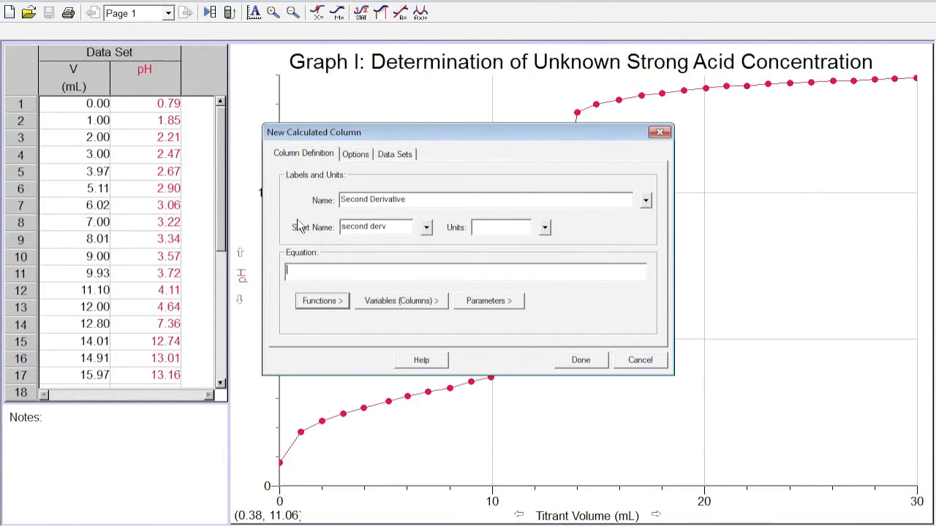
- Define the calculated column's equation as secondDerivative("pH") and add the column to the data table
left_click(326, 307)
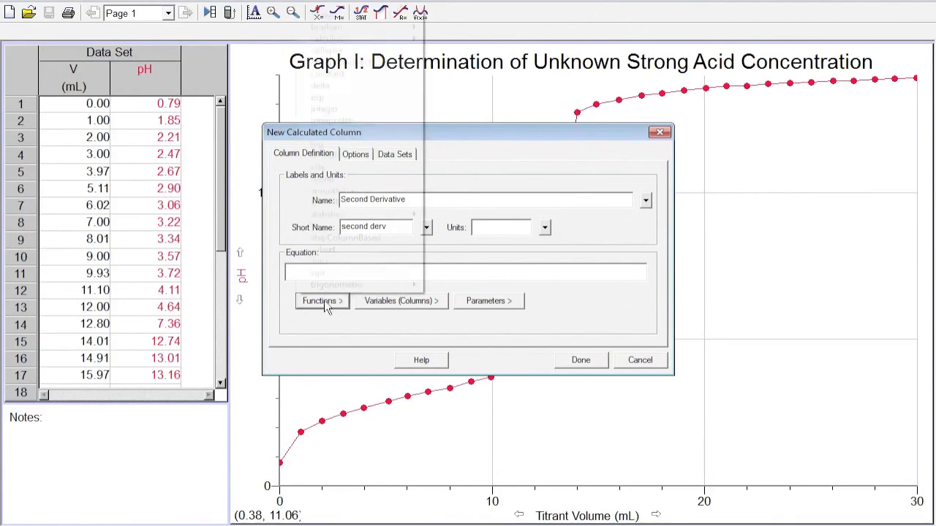
mouse_move(397, 38)
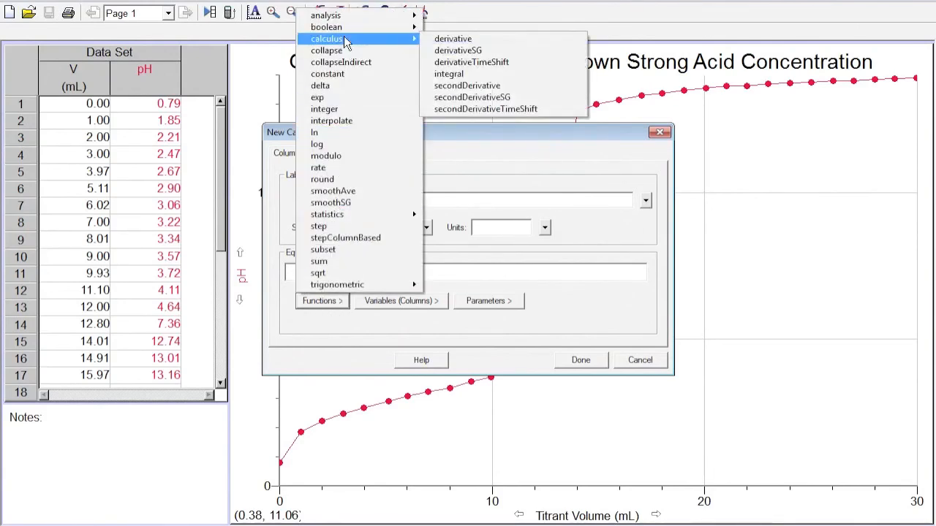
left_click(471, 85)
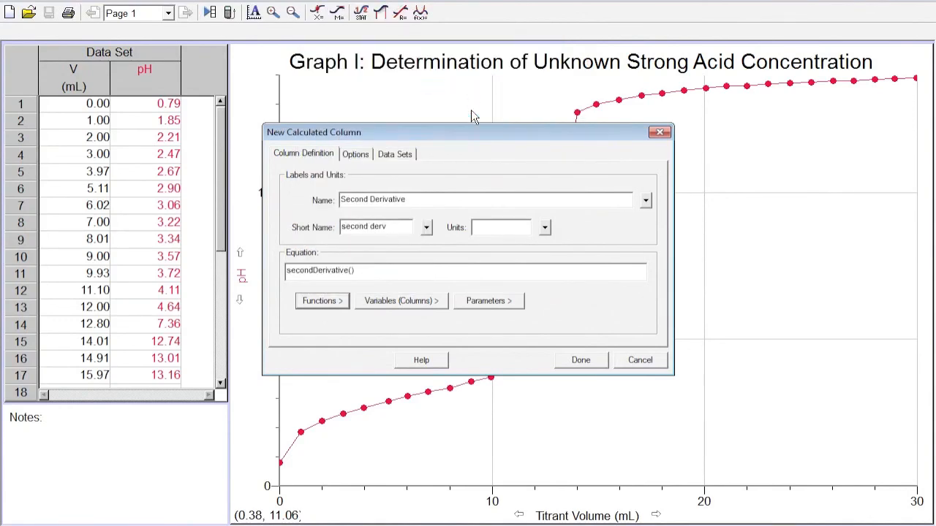
left_click(421, 306)
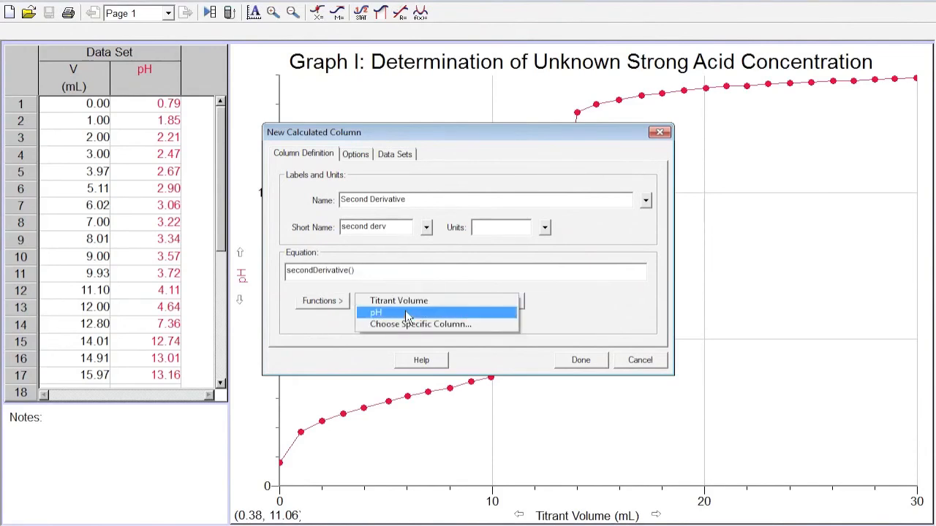
left_click(408, 313)
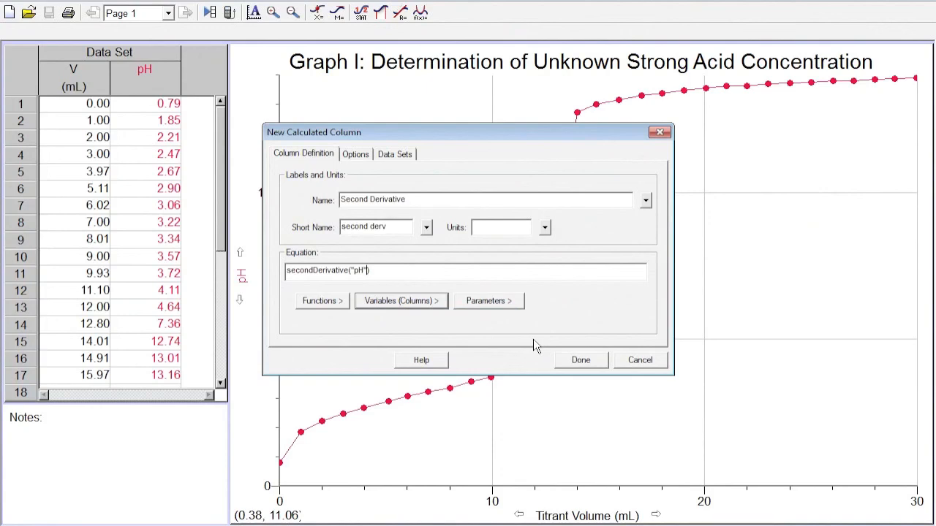
left_click(581, 363)
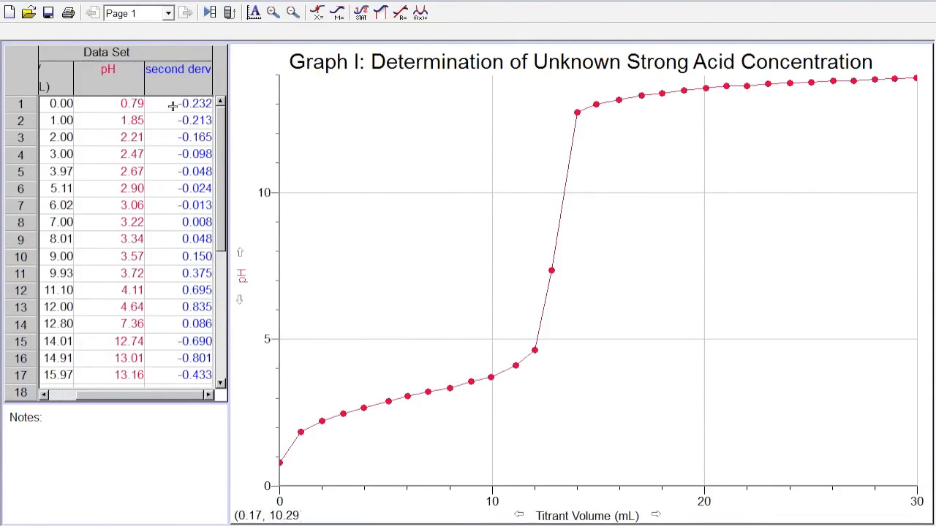
- Plot the Second Derivative column on a right y-axis of the titration graph, alongside pH on the left axis
double_click(183, 70)
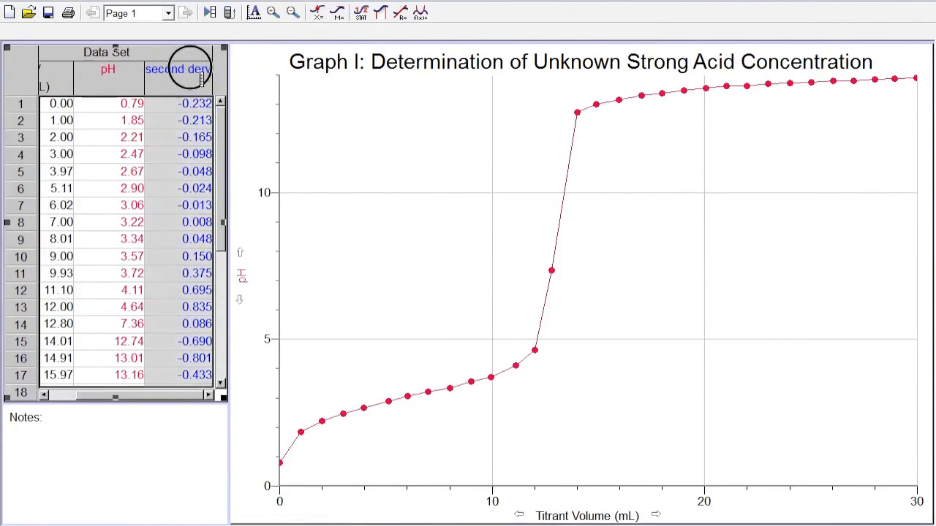
left_click(359, 216)
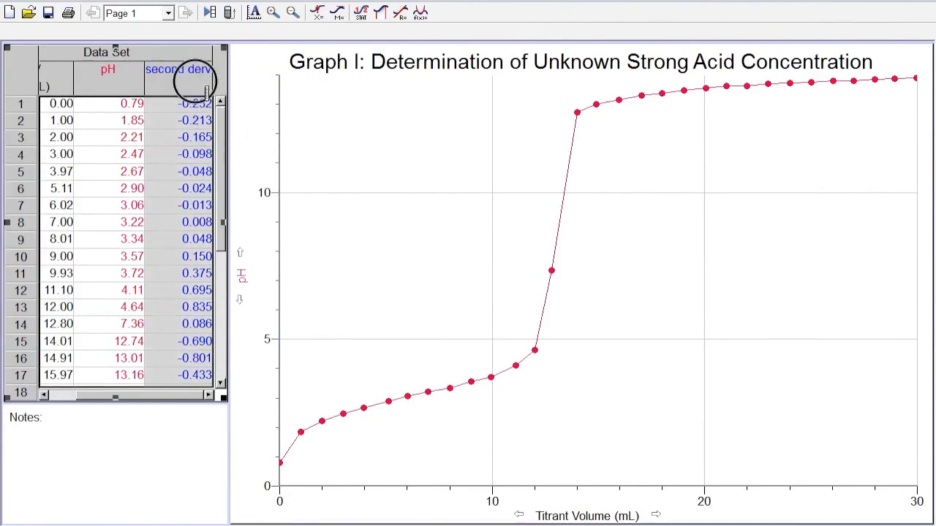
left_click_drag(381, 231, 380, 225)
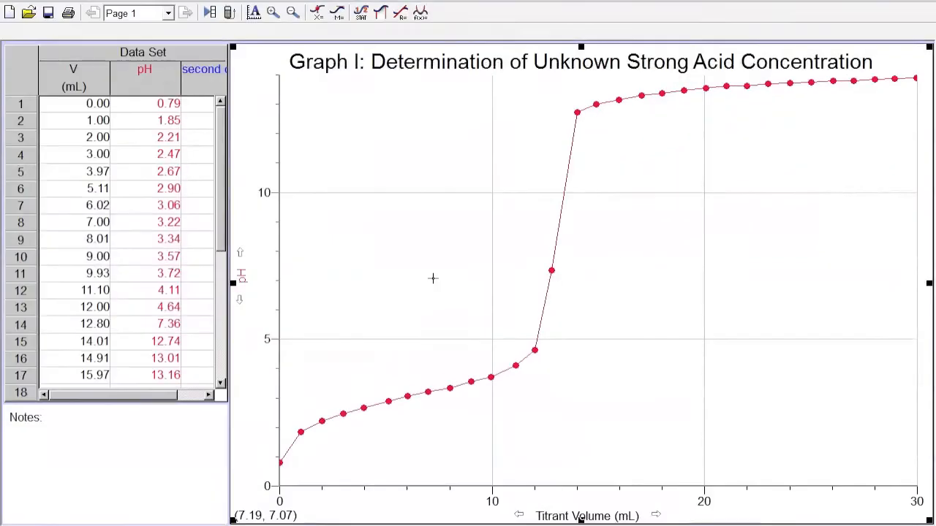
double_click(433, 278)
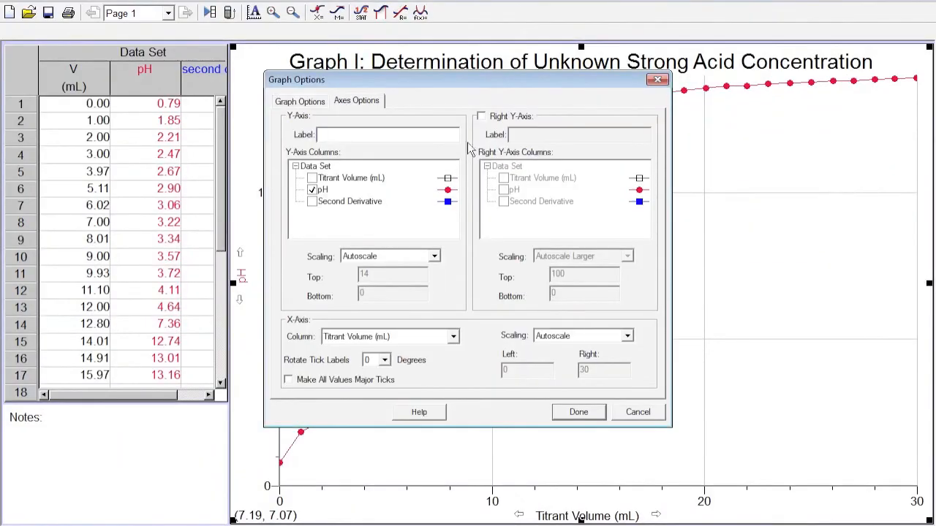
left_click(481, 117)
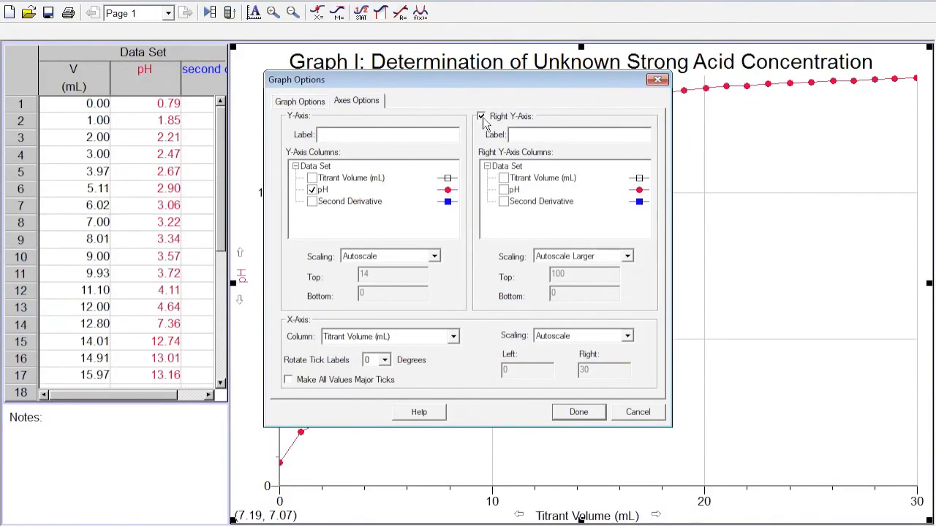
left_click(504, 202)
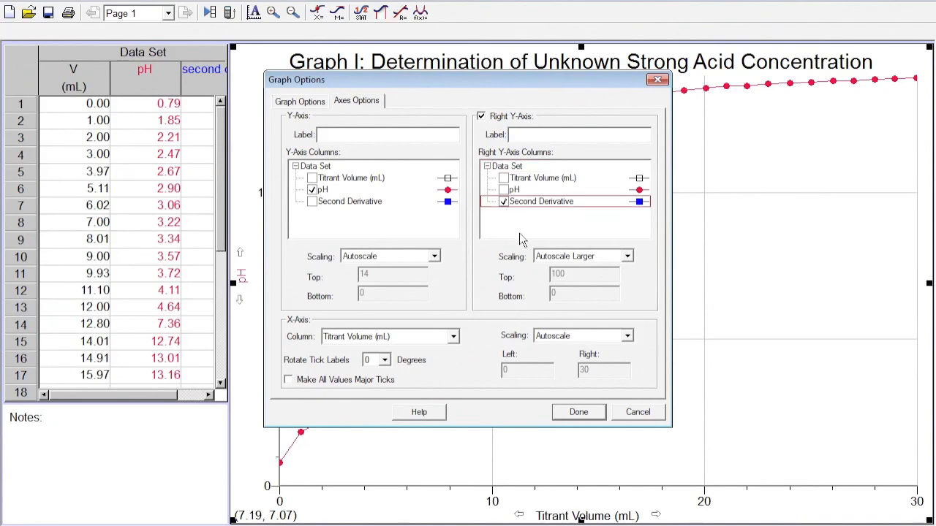
left_click(577, 413)
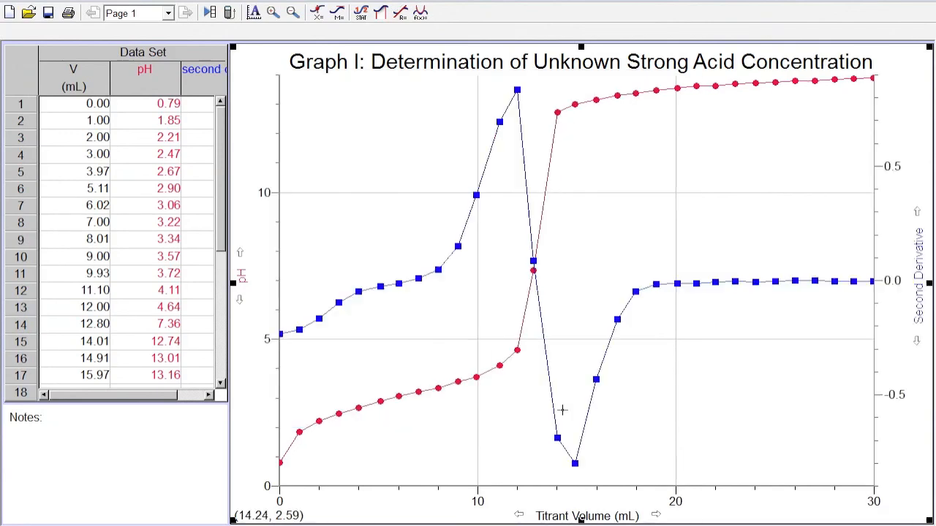